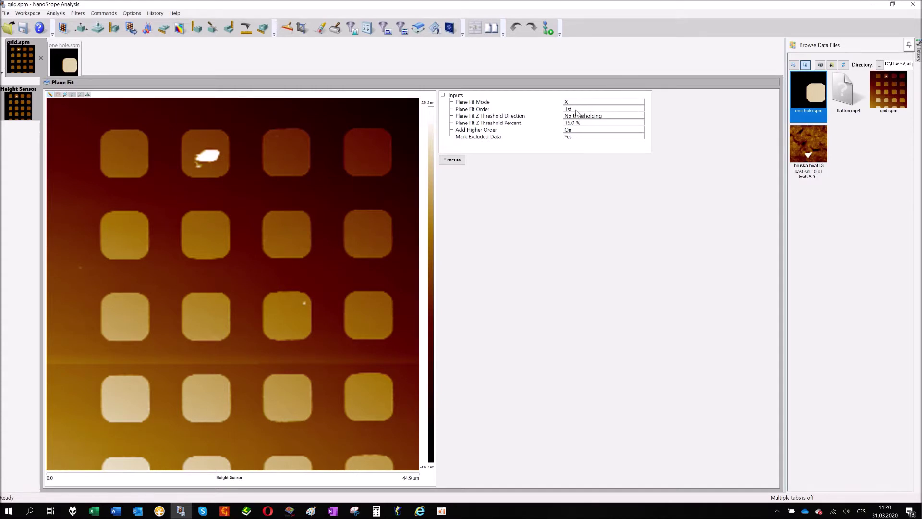
Run a Plane Fit on the grid image with mode X and 1st order, without thresholding.
click(576, 110)
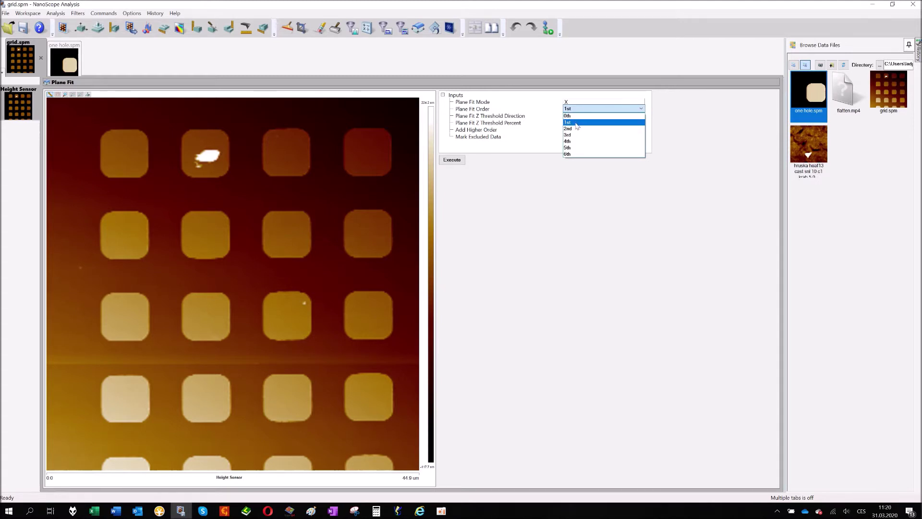
click(577, 123)
click(584, 104)
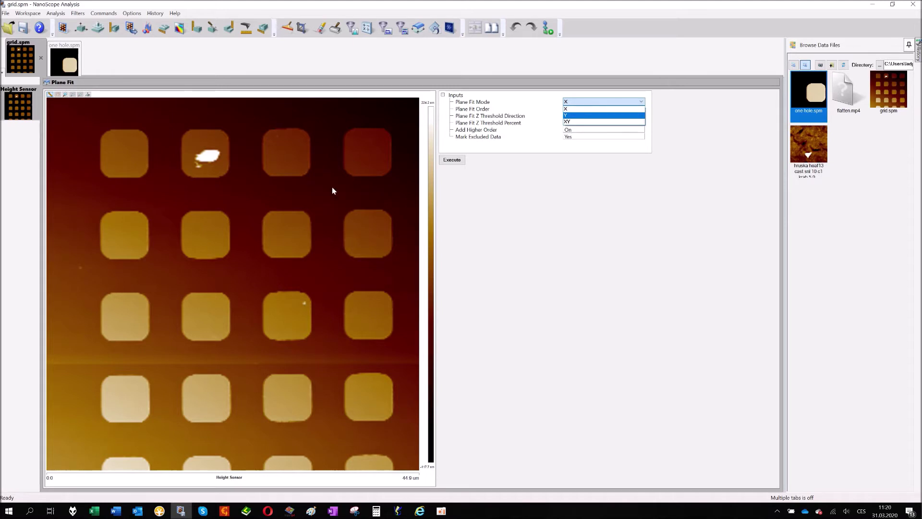
click(572, 110)
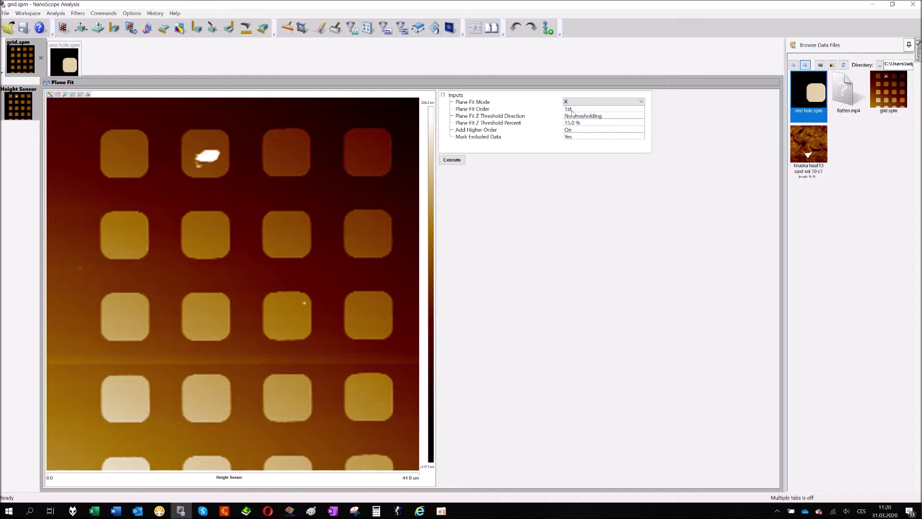
click(452, 161)
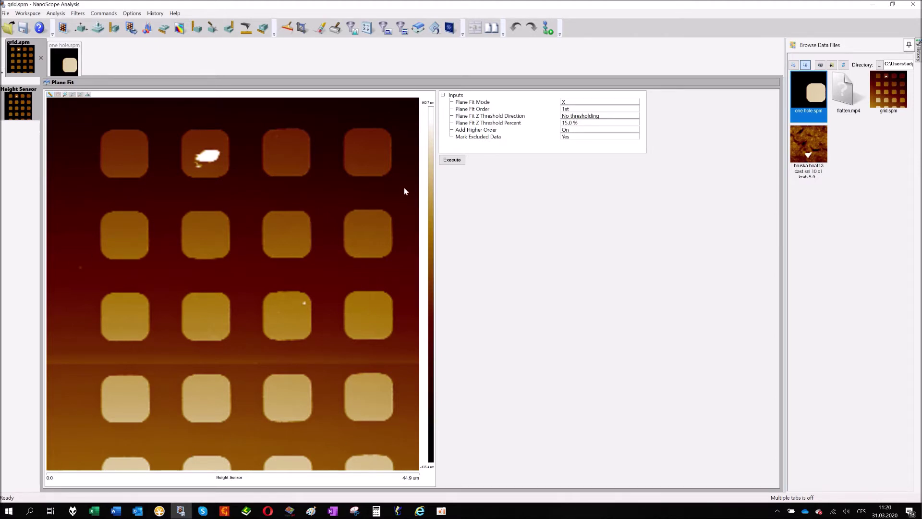
Plane fit the grid image in XY mode, and draw a horizontal section line across its second row of squares.
click(583, 103)
click(574, 122)
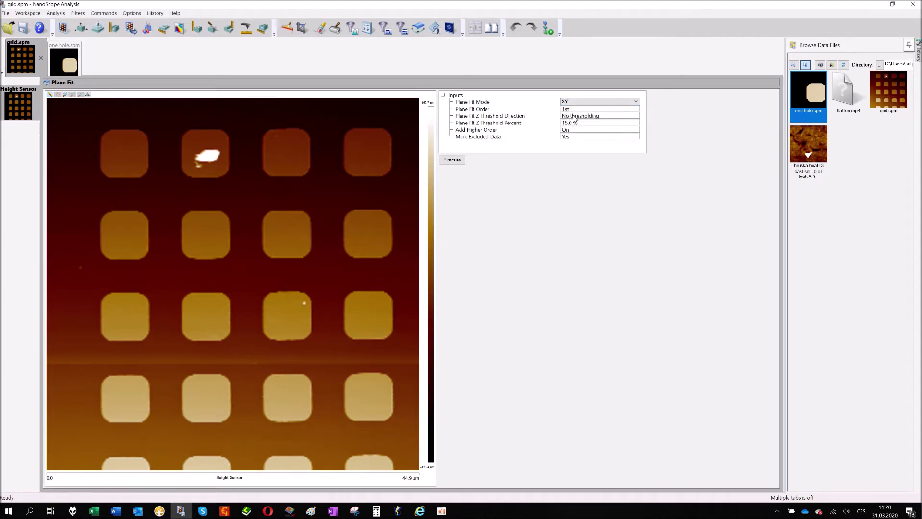
click(452, 159)
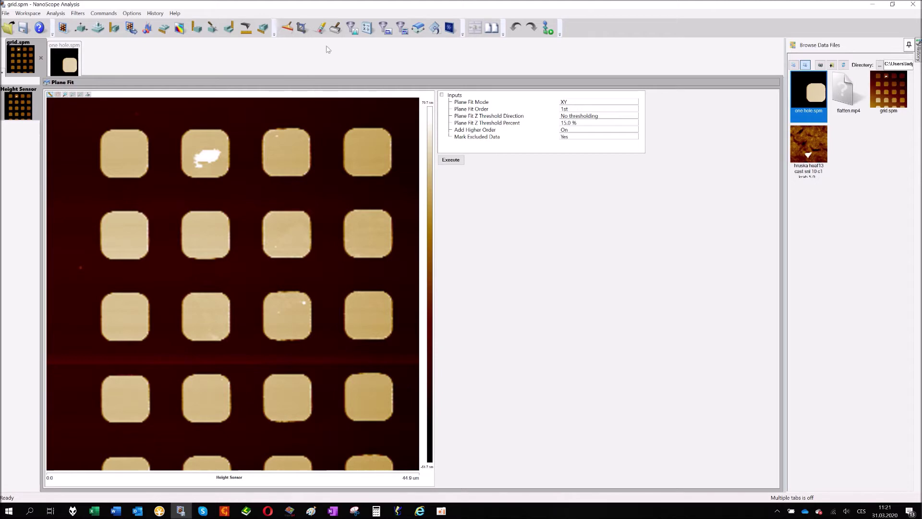
click(215, 31)
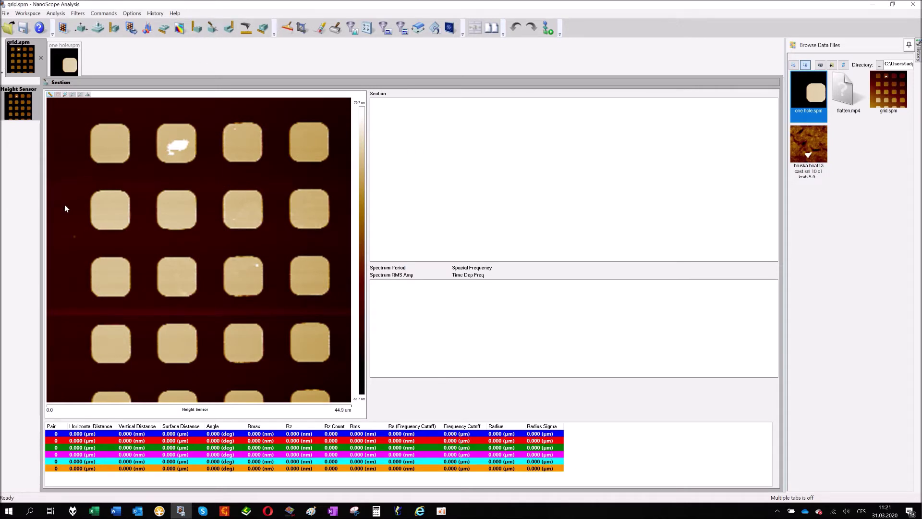
mouse_move(63, 206)
mouse_down()
mouse_move(373, 213)
mouse_move(352, 205)
mouse_up()
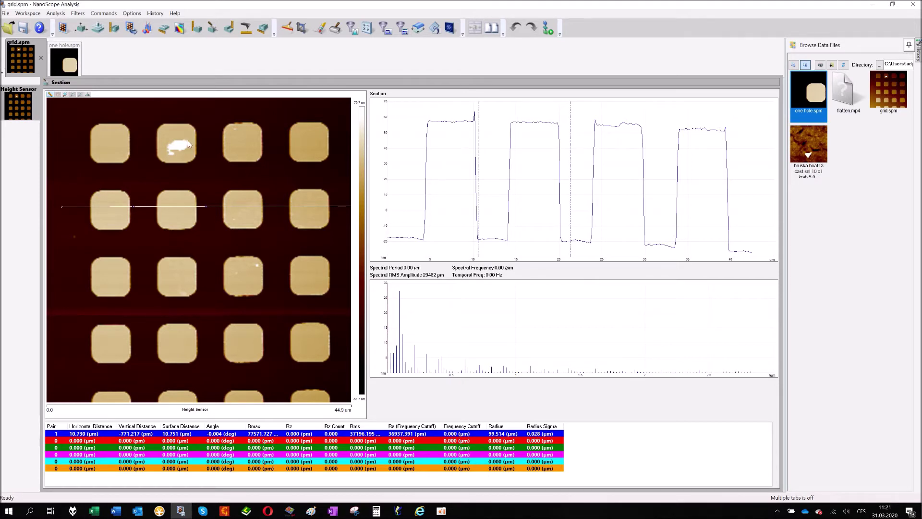
Switch to one hole.spm and run an XY, 1st-order Plane Fit on the whole image.
click(60, 61)
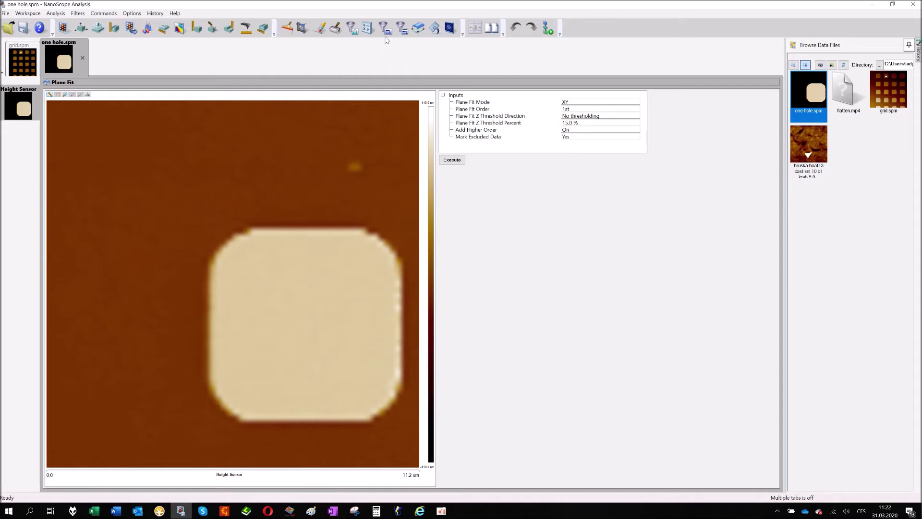
click(416, 28)
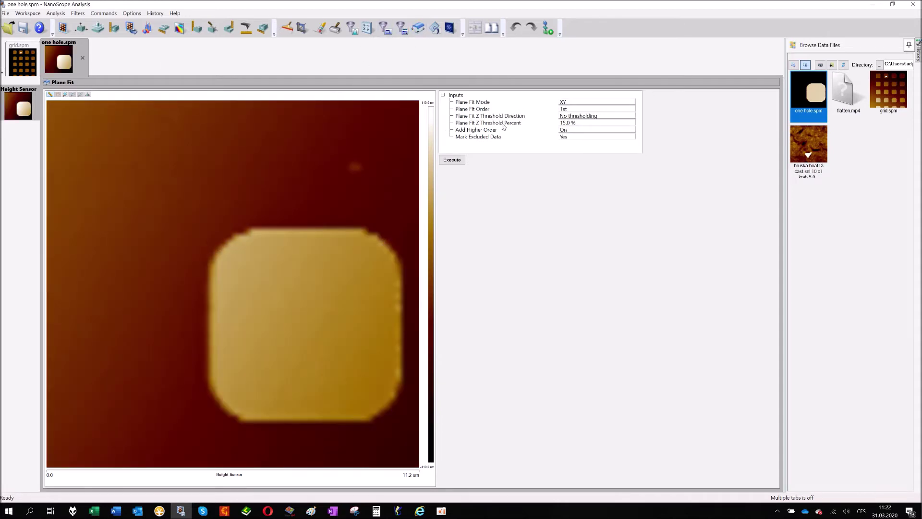
click(443, 160)
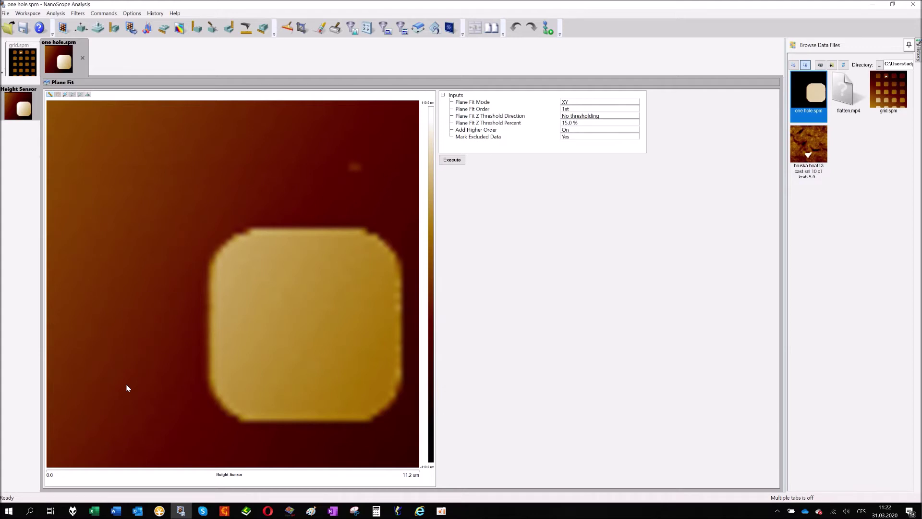
Draw a tall fit box on the flat background left of the square in one hole.spm and run the XY Plane Fit.
right_click(105, 154)
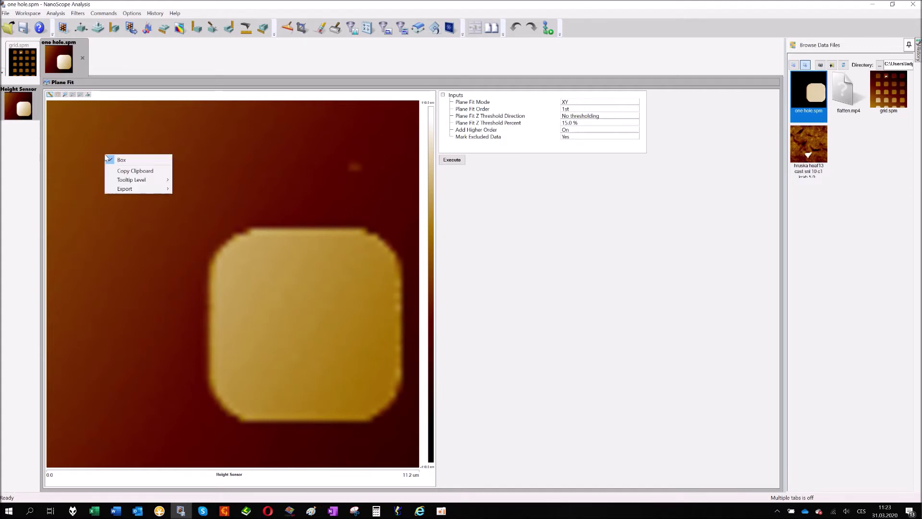
click(129, 161)
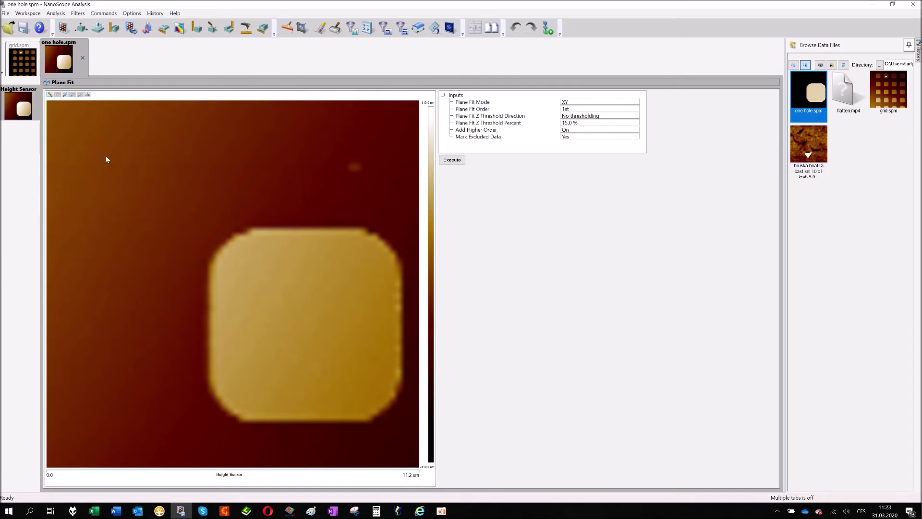
right_click(105, 155)
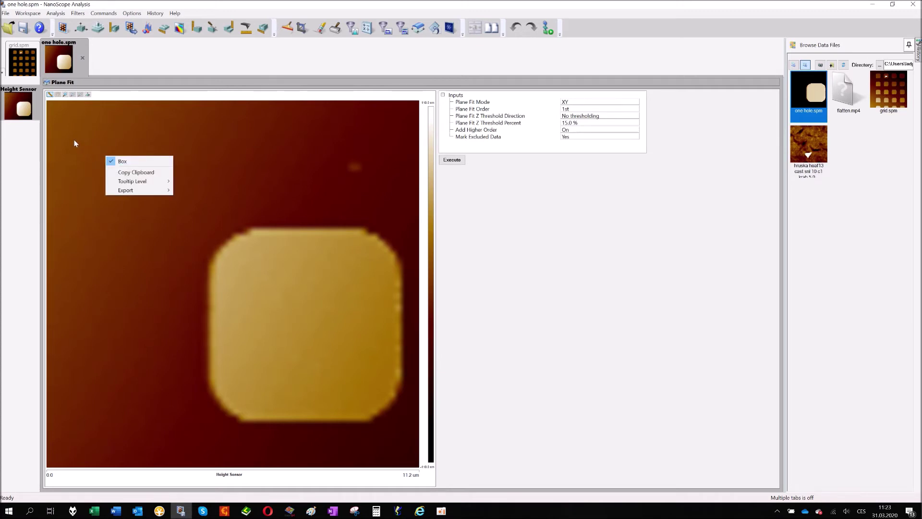
drag(74, 140, 190, 421)
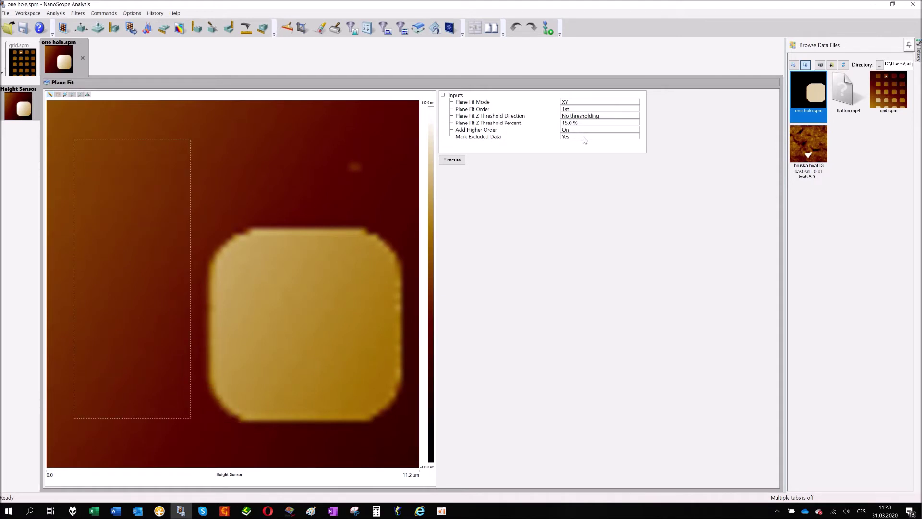
click(452, 160)
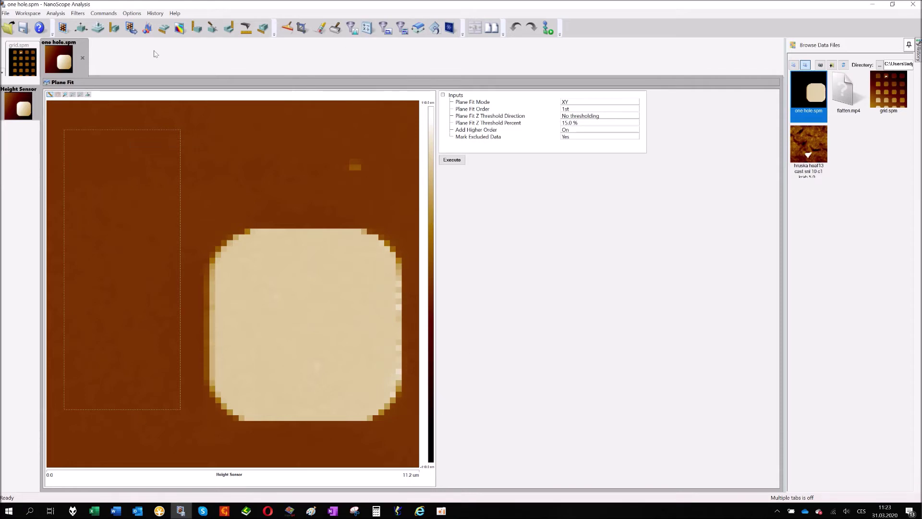
Open Plane Fit for grid.spm and draw five boxes on the dark background around the squares, the horizontal one about 18.2 × 1.7 µm.
click(21, 64)
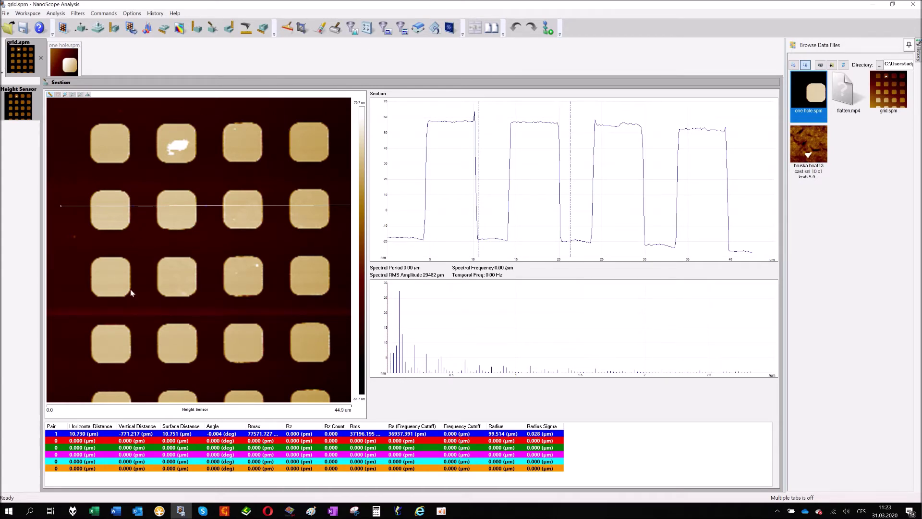
click(418, 29)
drag(62, 120, 93, 236)
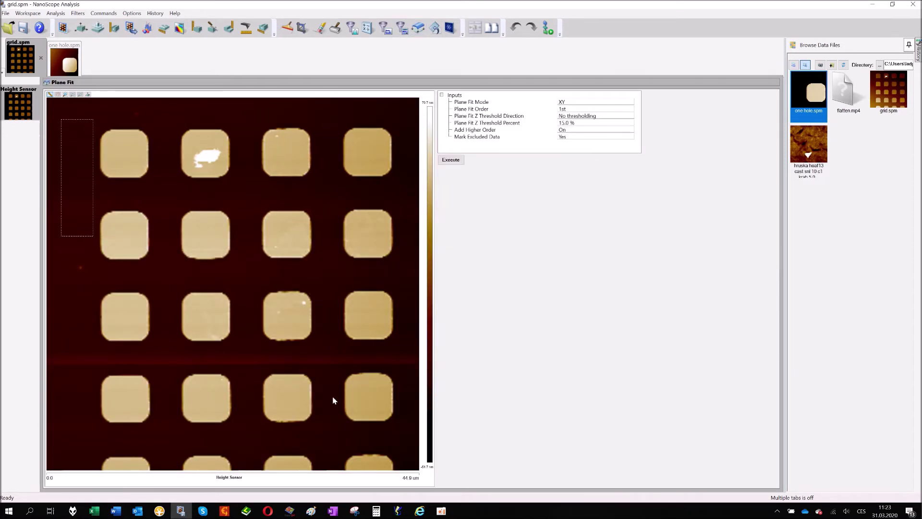
drag(325, 383, 339, 471)
drag(398, 113, 419, 237)
drag(55, 310, 83, 453)
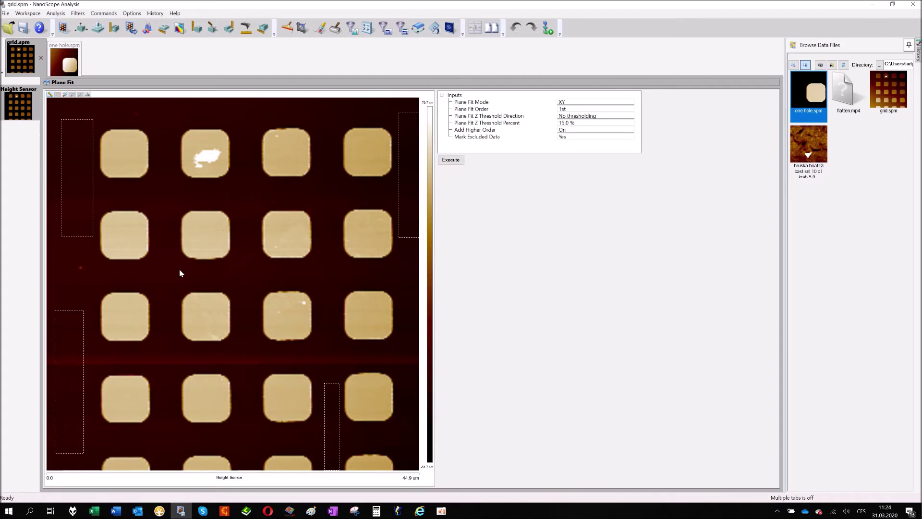
drag(160, 267, 312, 282)
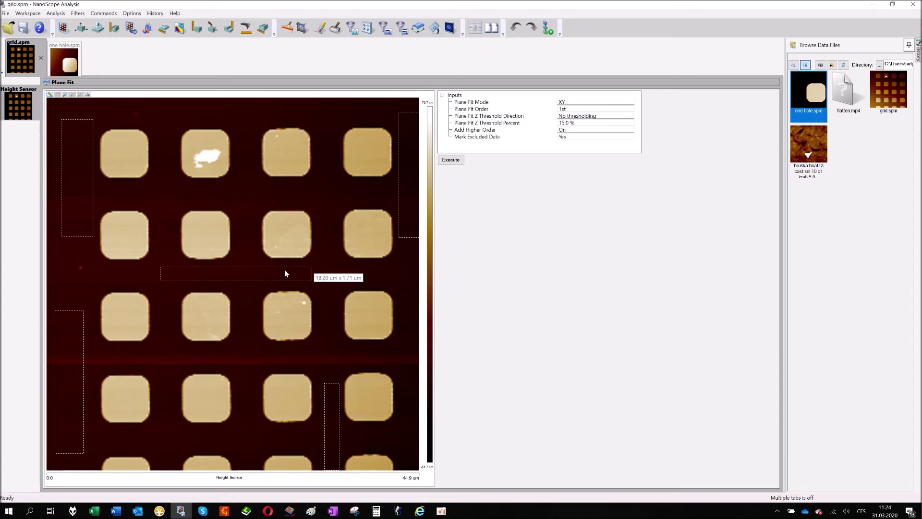
Run the XY Plane Fit from the background boxes and section the grid horizontally across the second row of squares.
click(459, 165)
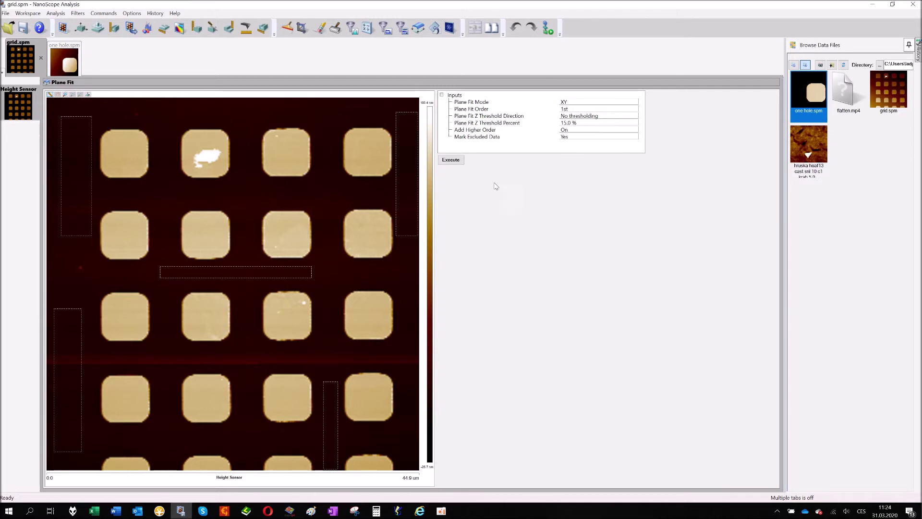
click(212, 27)
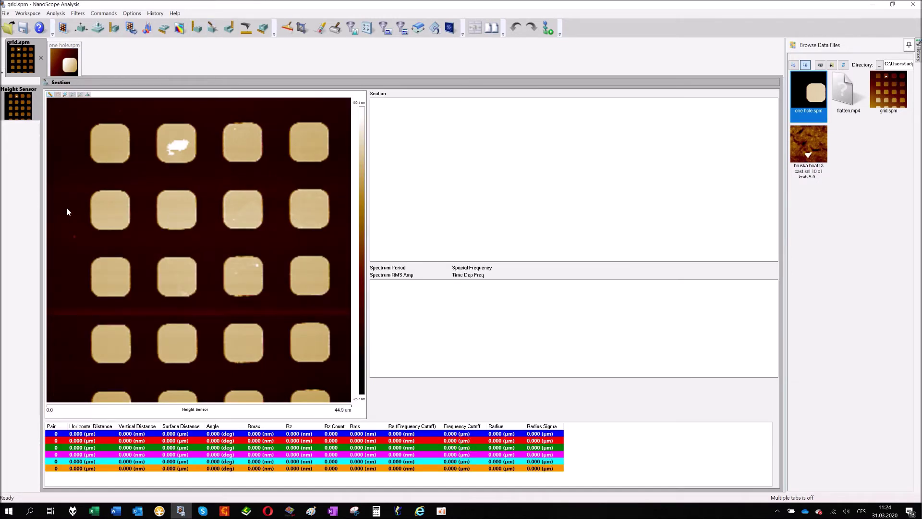
drag(66, 206, 352, 206)
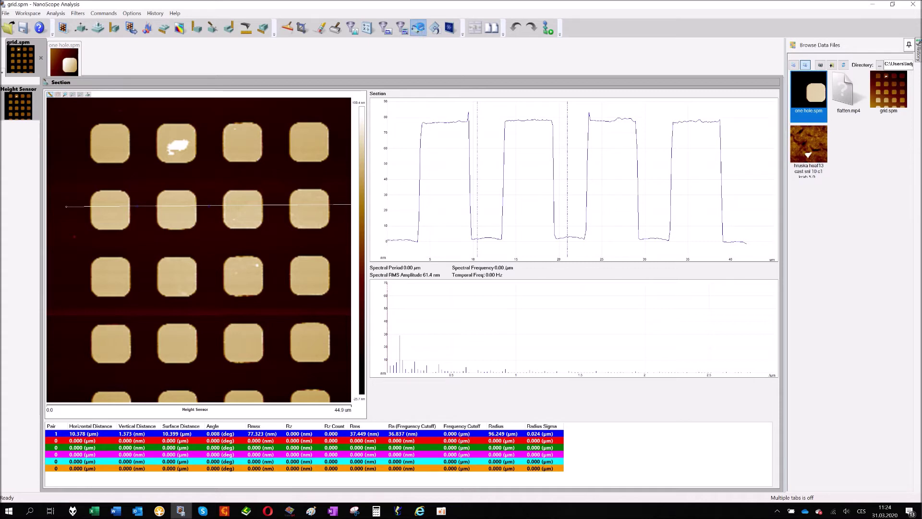
Reopen Plane Fit and review the choices for Z threshold direction, marking excluded data and fit order without changing them.
click(420, 29)
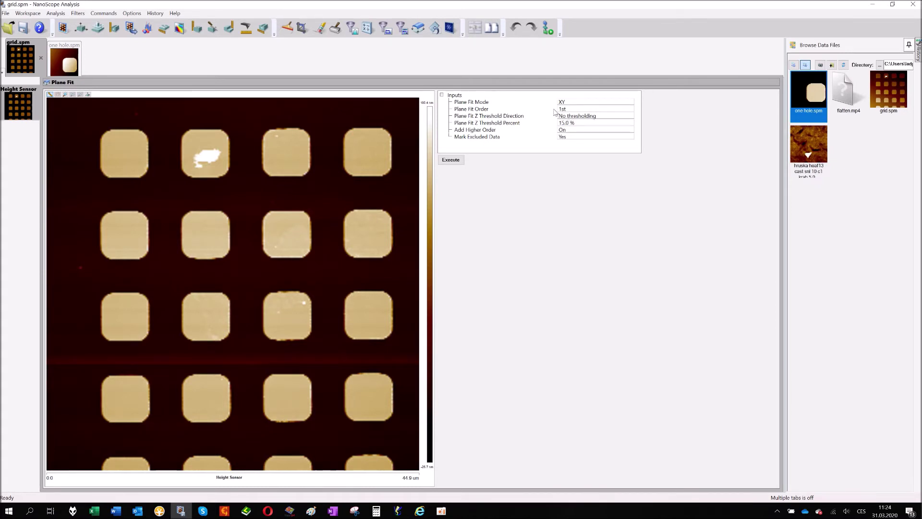
click(579, 116)
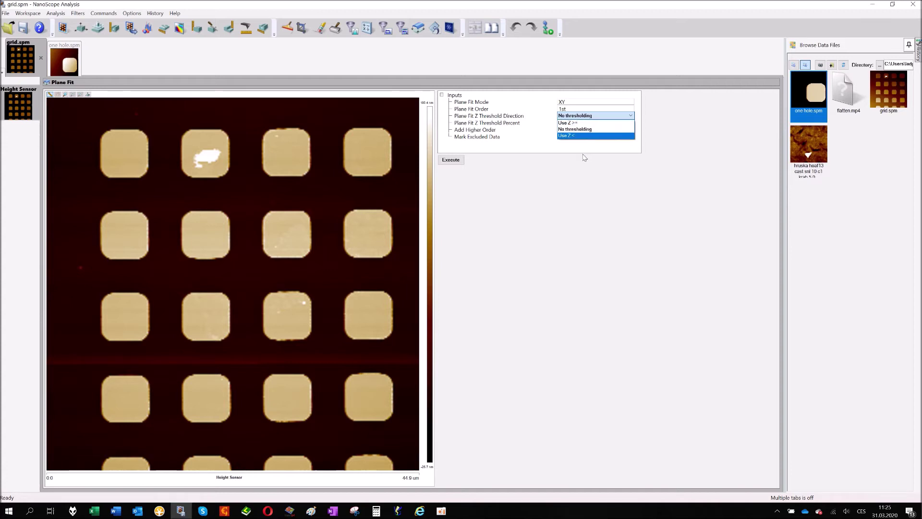
click(578, 184)
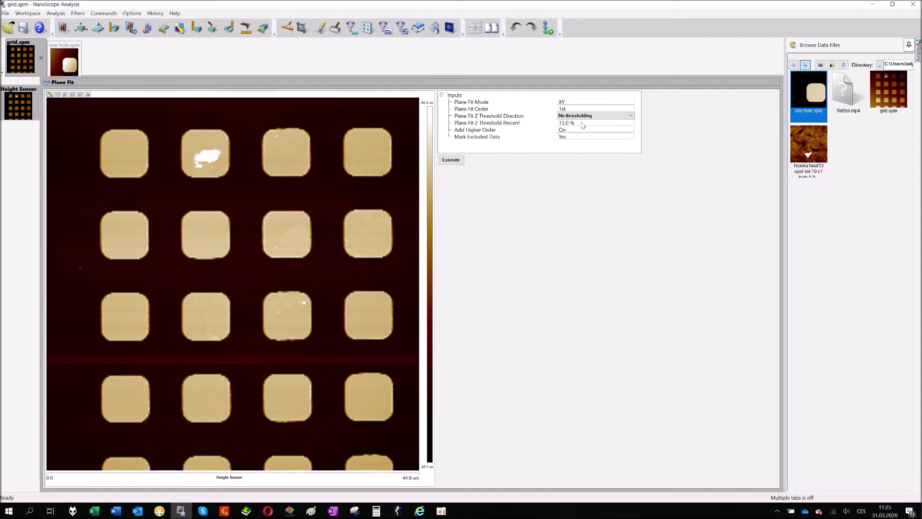
click(572, 137)
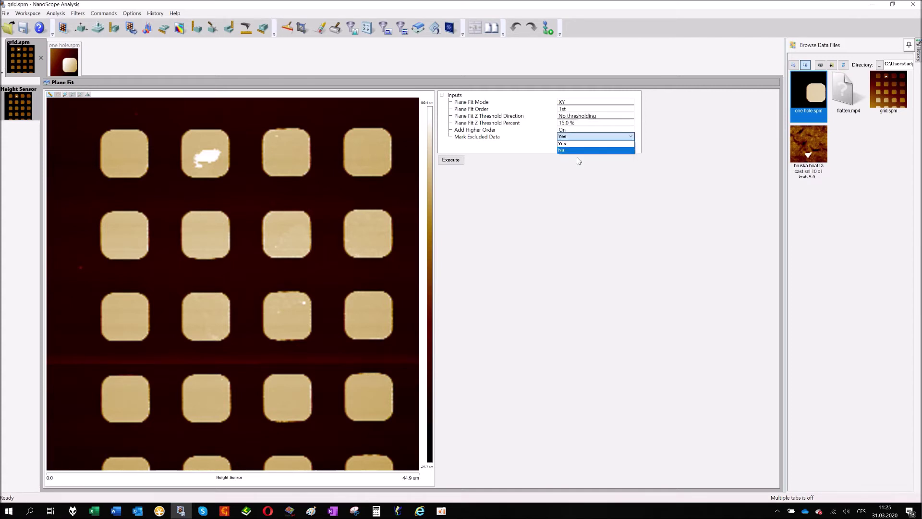
click(599, 217)
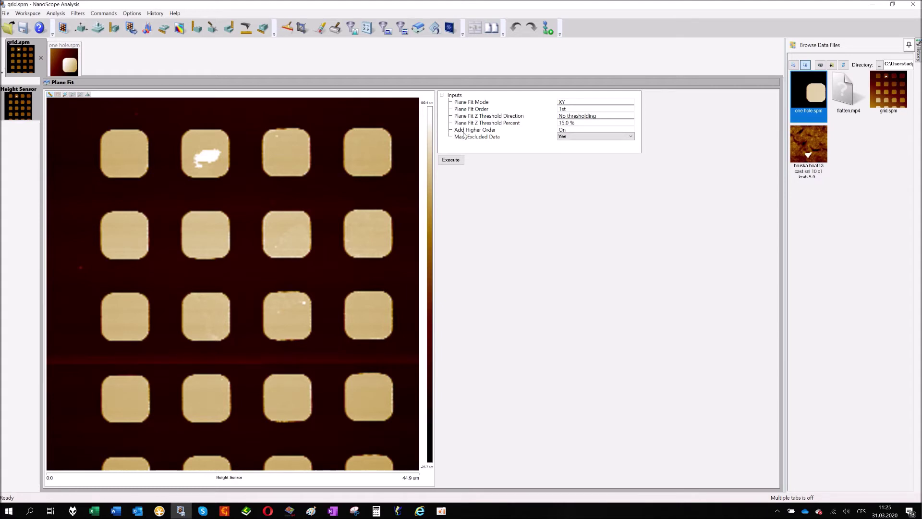
click(580, 112)
click(706, 136)
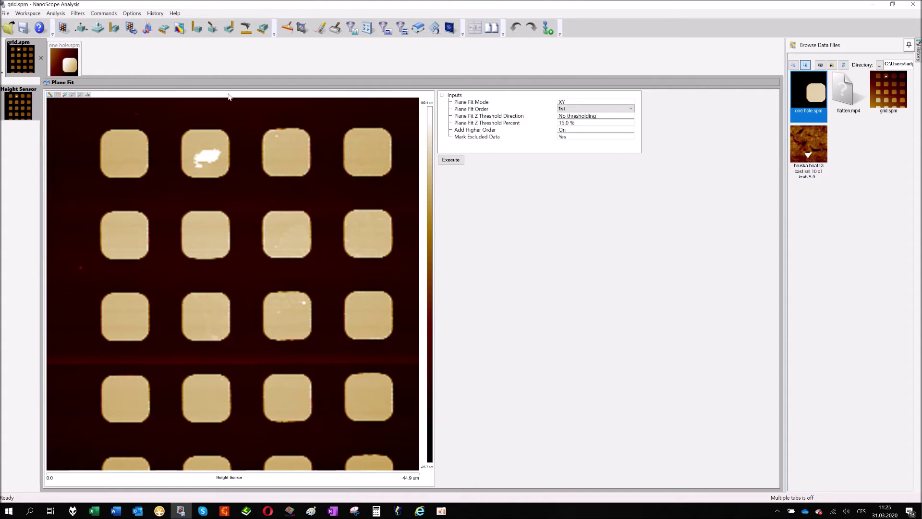
Switch to the NanoScope Analysis help in Internet Explorer and expand the Plane Fit Procedure on the Plane Fit filter page.
click(419, 510)
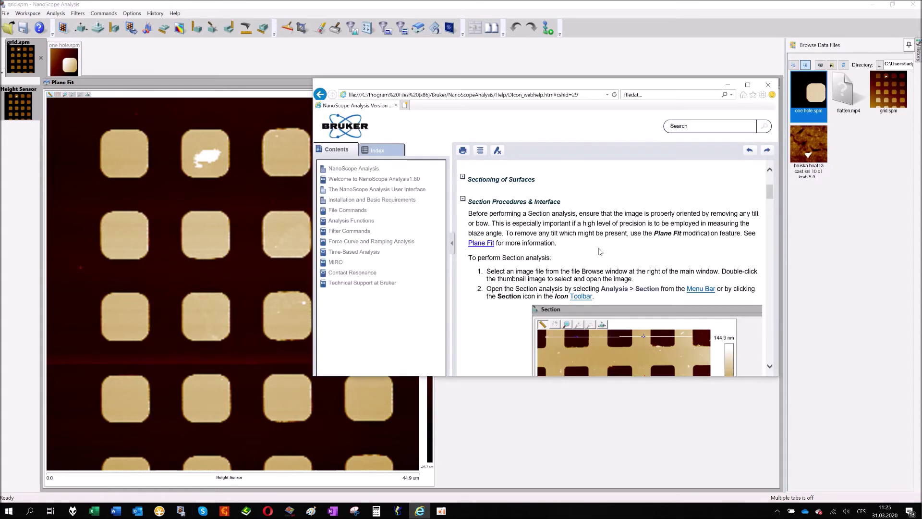
double_click(576, 87)
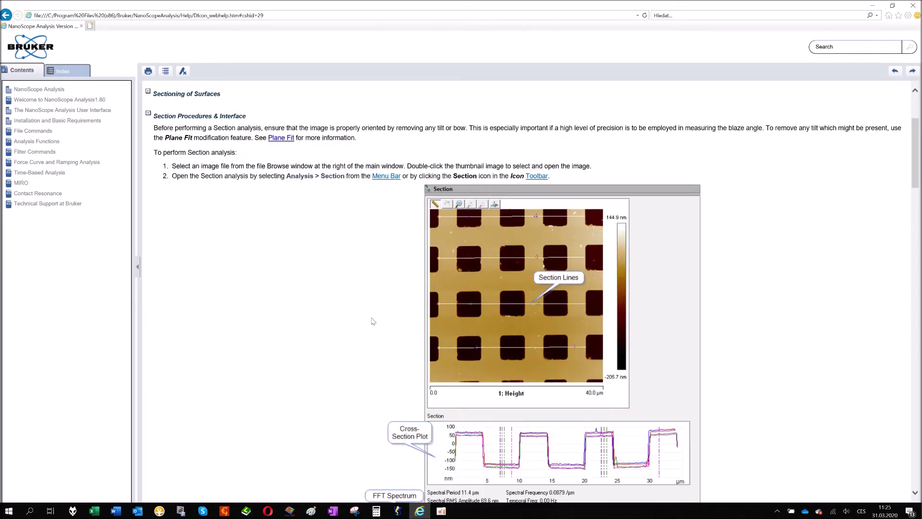
scroll(371, 322, up, 2)
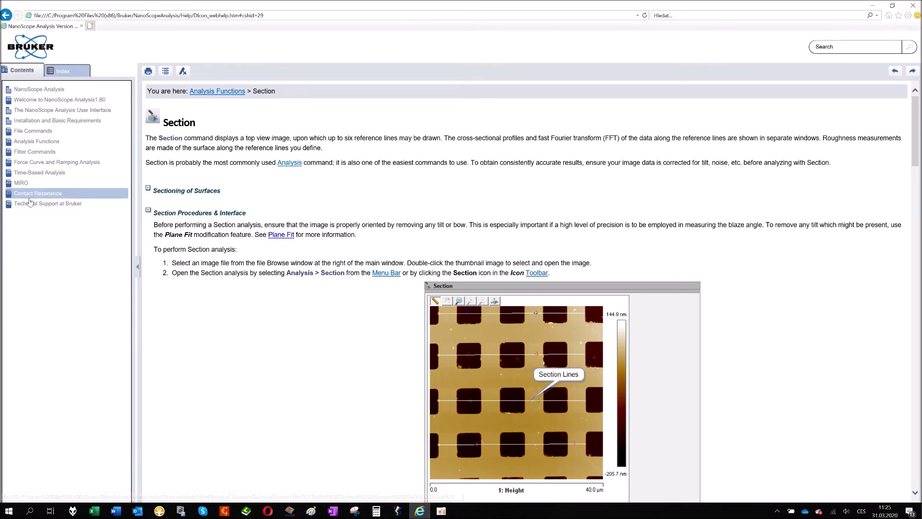
click(38, 152)
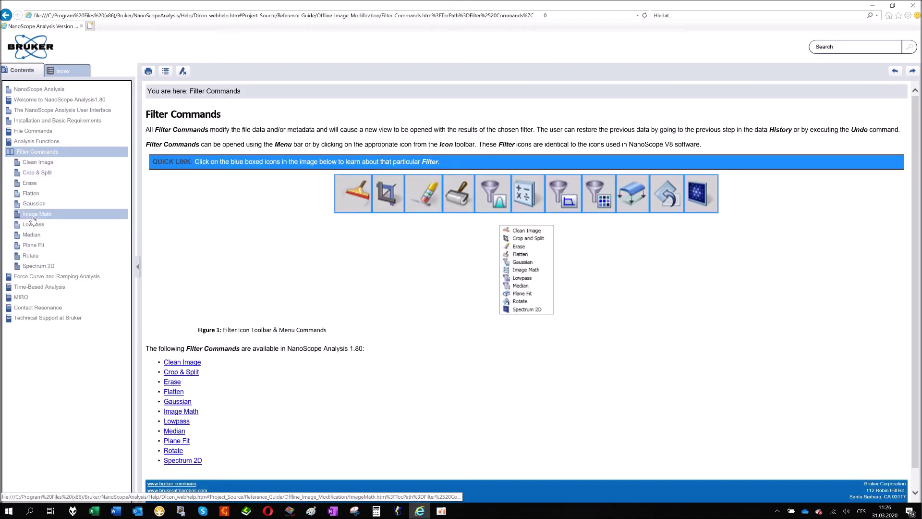
click(33, 249)
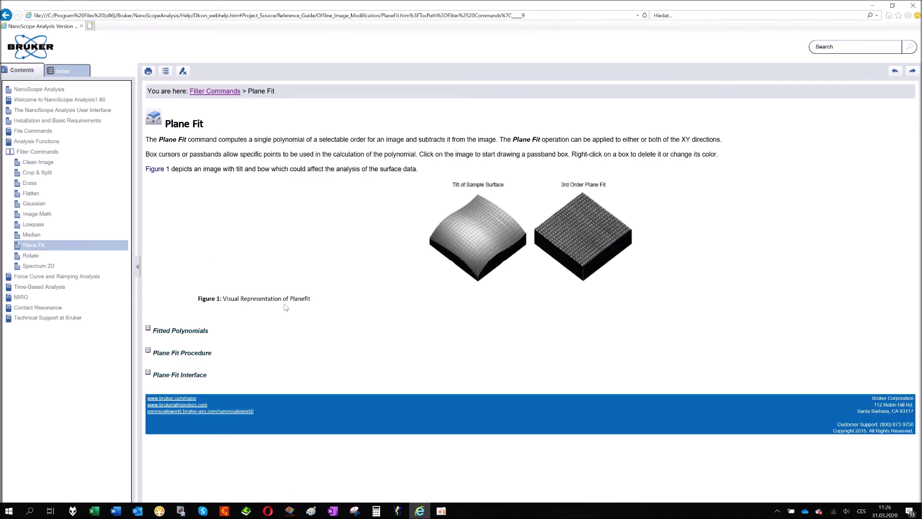
click(148, 351)
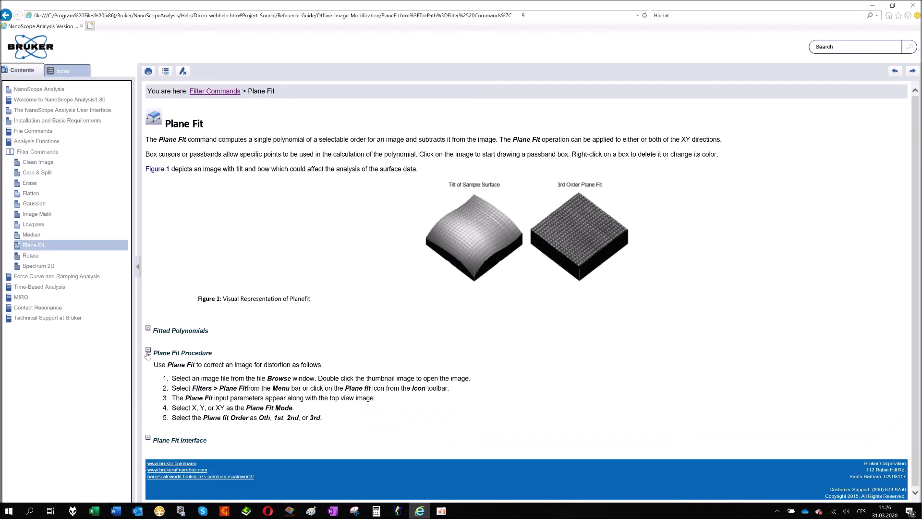
Read the Plane Fit help, expanding Plane Fit Interface and the Fitted Polynomials table, and return to NanoScope Analysis.
scroll(154, 402, down, 10)
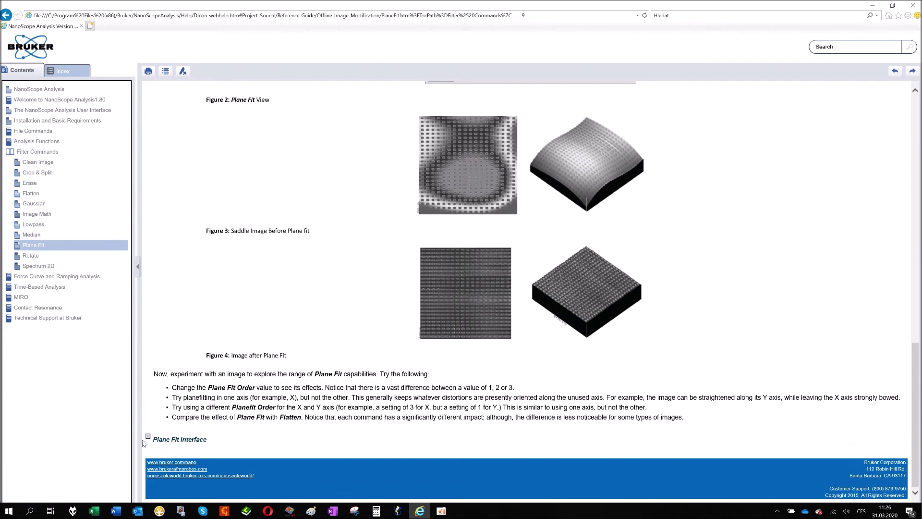
click(148, 437)
scroll(178, 396, down, 5)
scroll(168, 336, up, 15)
click(149, 301)
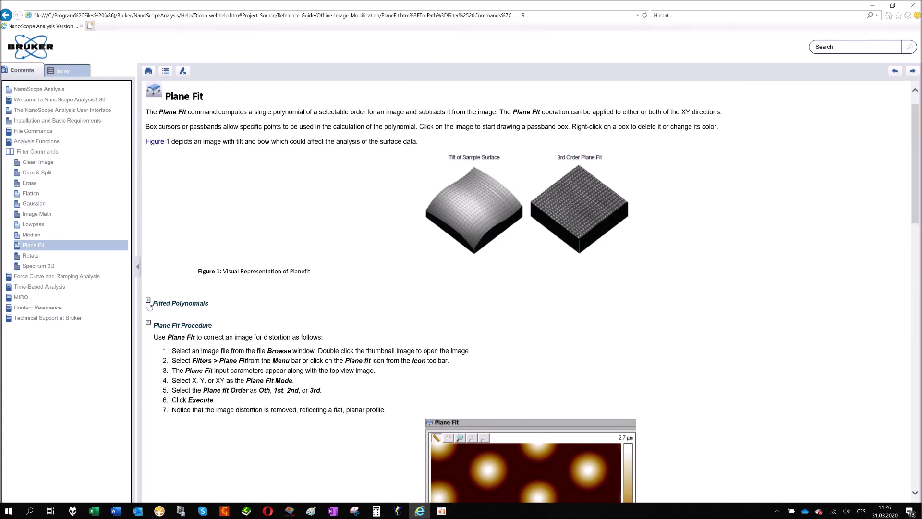
scroll(335, 375, down, 3)
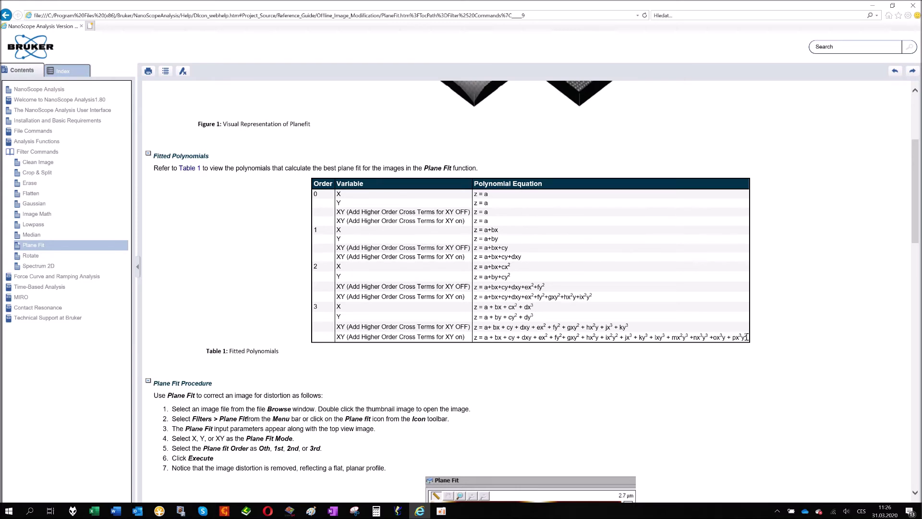
scroll(746, 337, up, 4)
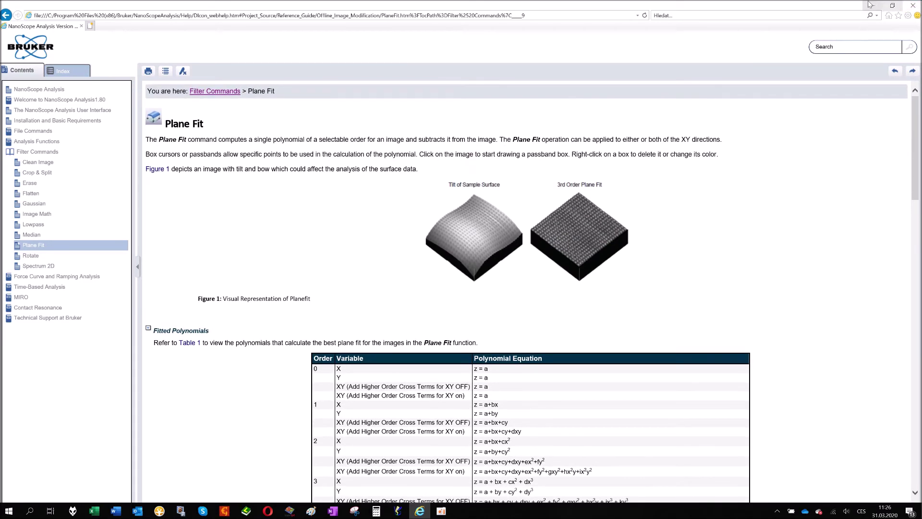
click(872, 4)
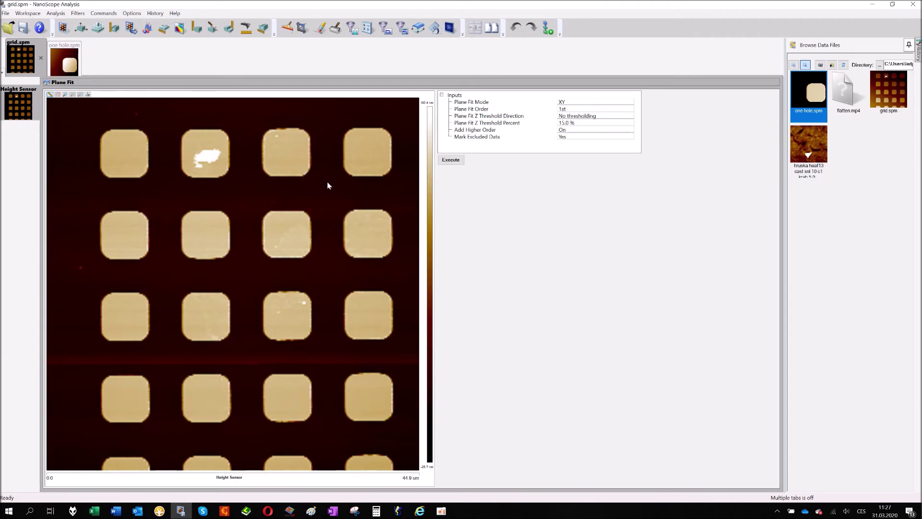
Try a Plane Fit box between the third and fourth columns, and a Flatten stop band partly covering the contaminated square.
drag(316, 163, 352, 260)
right_click(162, 154)
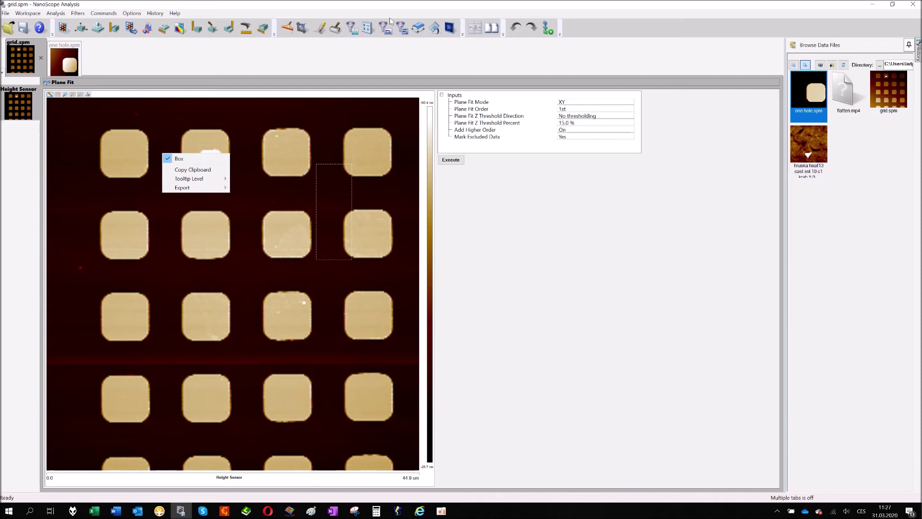
click(338, 28)
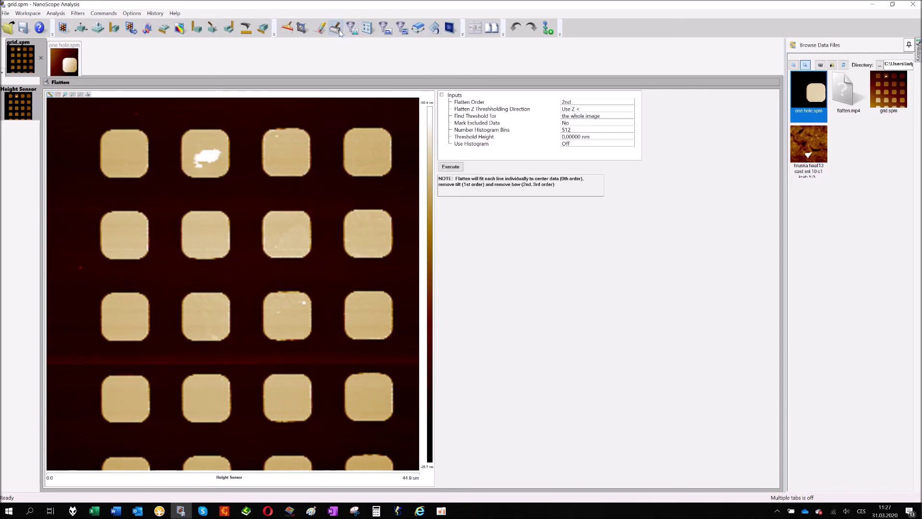
right_click(223, 129)
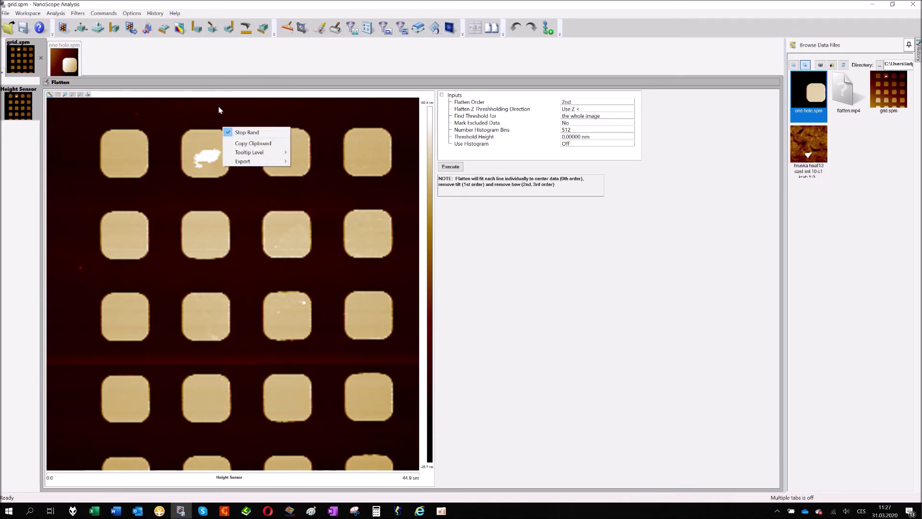
drag(143, 114, 210, 184)
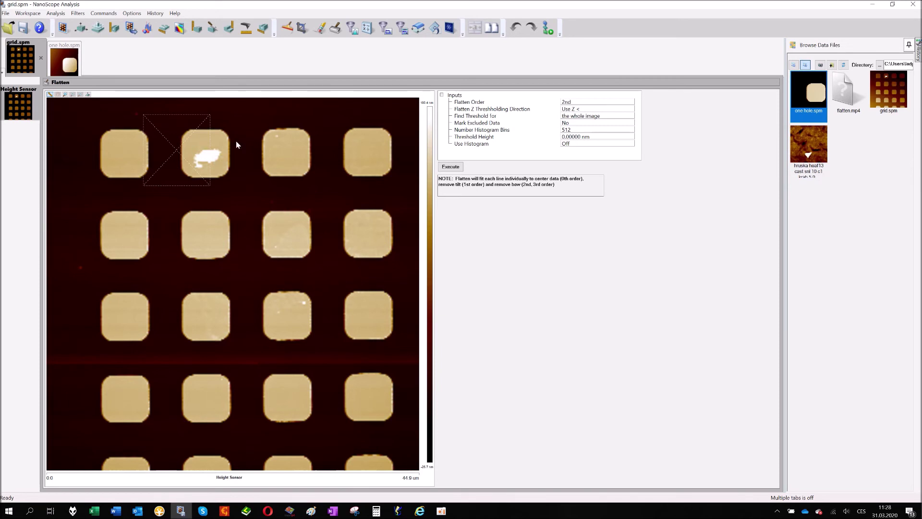
Section the grid with a rotating line about 37.6 µm long across the top row, then with a horizontal line through the second row.
click(212, 30)
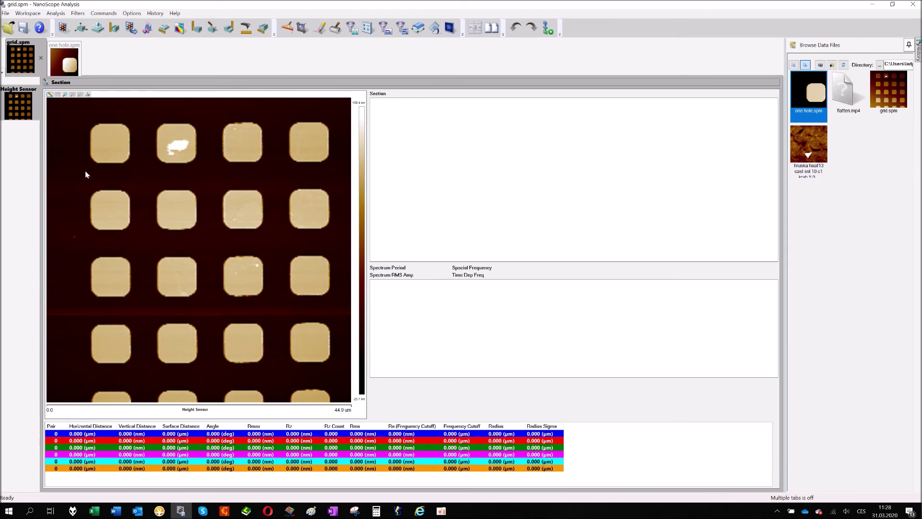
mouse_move(72, 146)
mouse_down()
mouse_move(255, 138)
mouse_move(329, 147)
mouse_up()
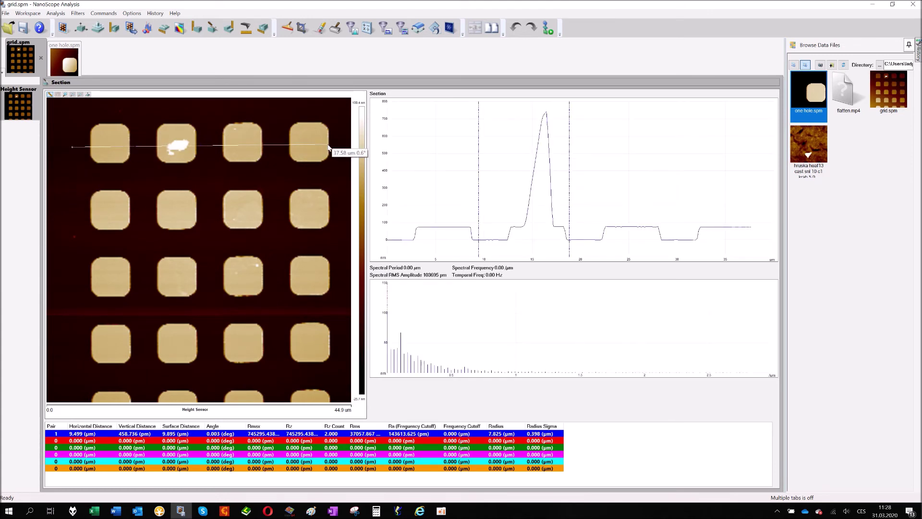
right_click(110, 184)
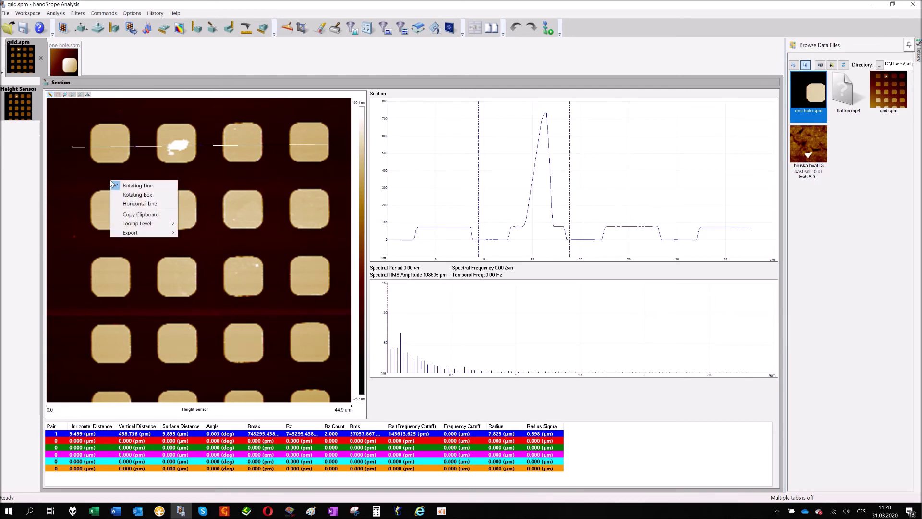
click(138, 204)
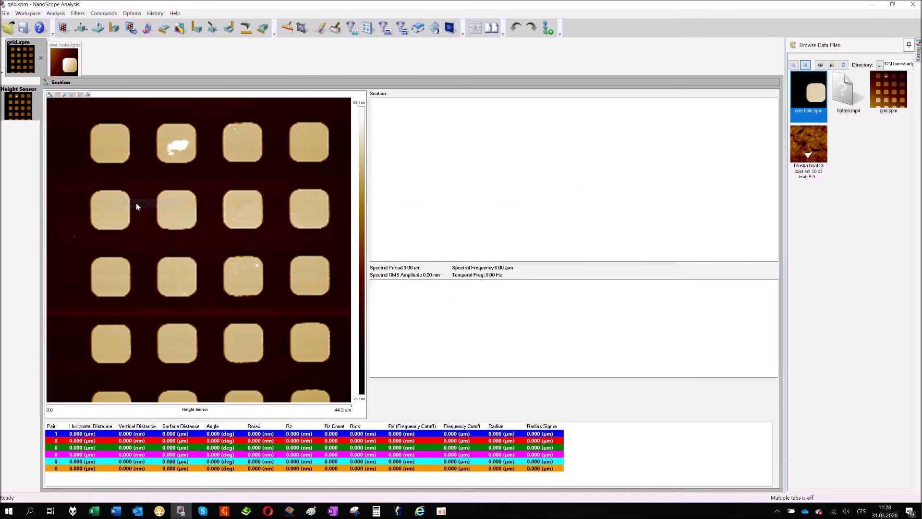
click(76, 208)
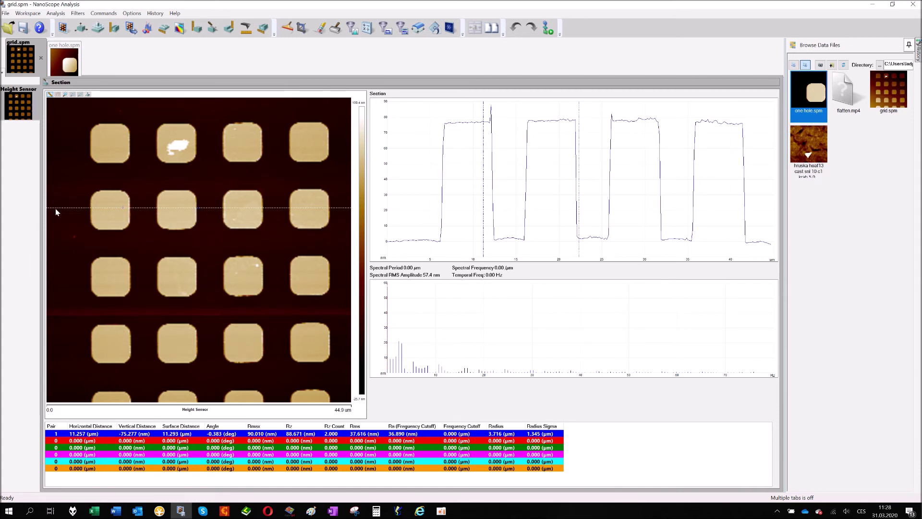
Section the first two squares of the second row with a rotating box about 19.7 × 3.2 µm, shifting it vertically to compare averaged profiles.
right_click(132, 184)
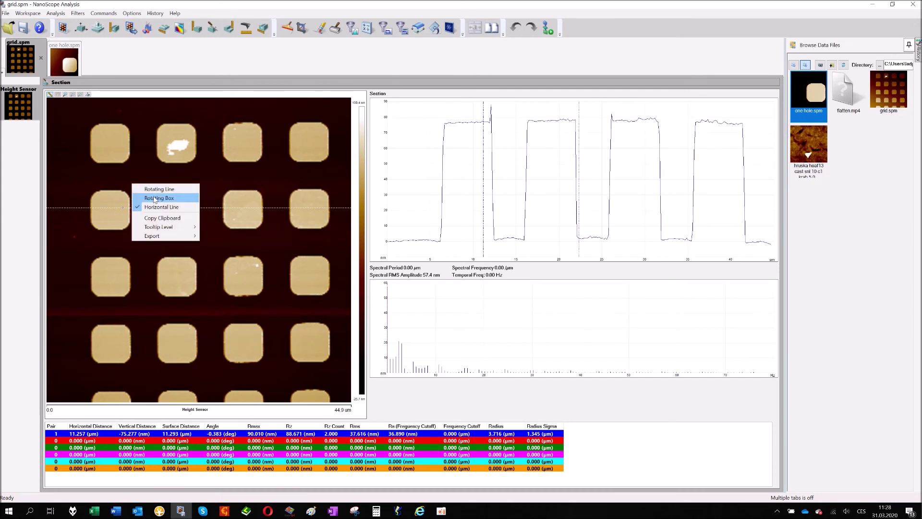
click(156, 199)
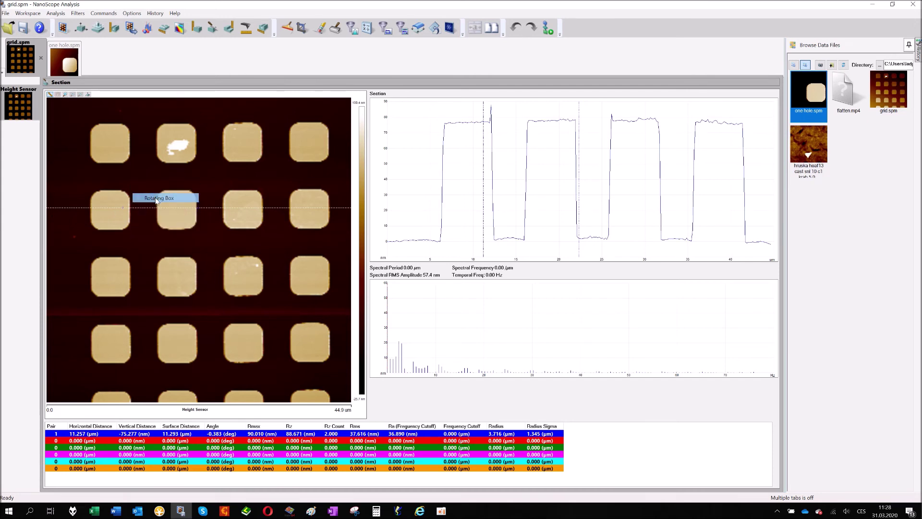
drag(146, 200, 180, 209)
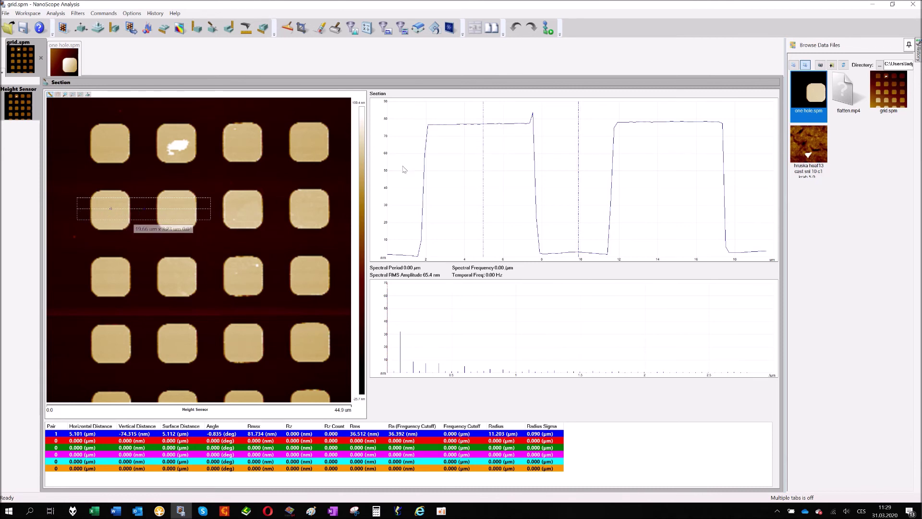
drag(143, 205, 143, 208)
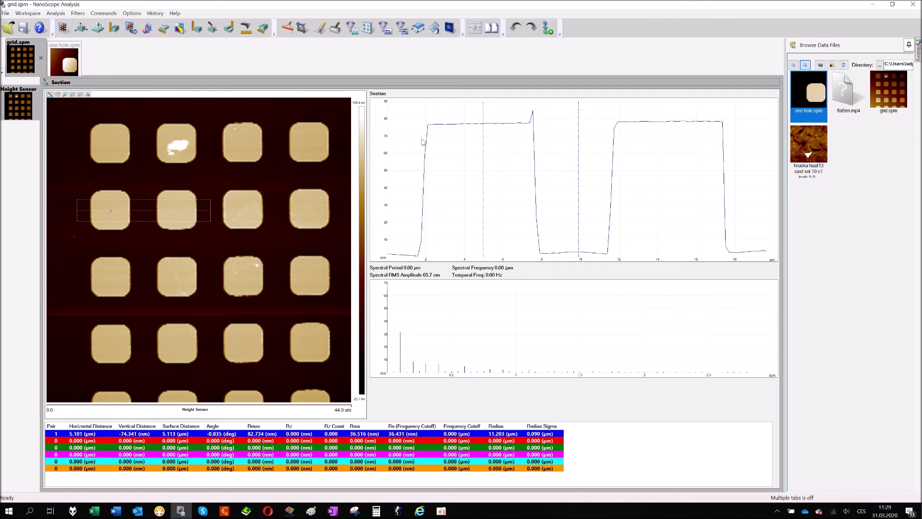
drag(166, 209, 165, 195)
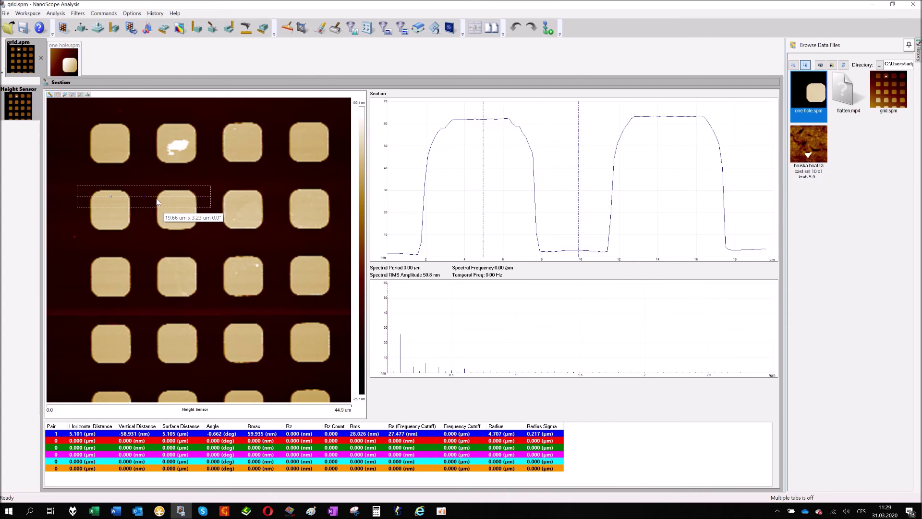
drag(157, 194, 157, 210)
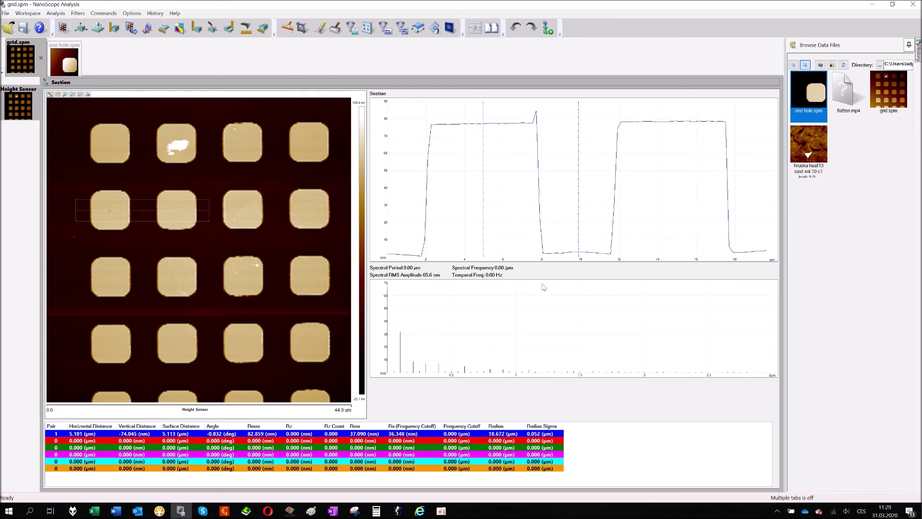
Set the width of the section marker on the first plateau to 9 data points and position it over the flat part.
drag(485, 144, 497, 144)
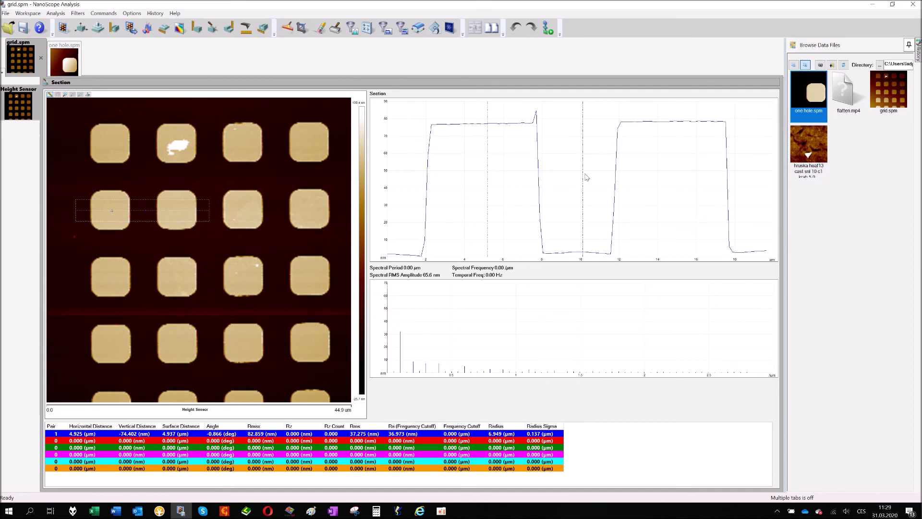
right_click(488, 145)
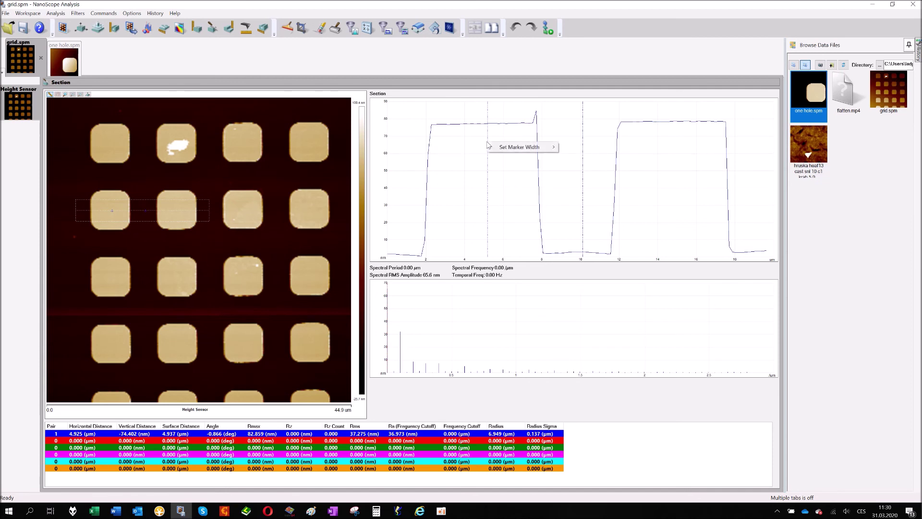
mouse_move(504, 148)
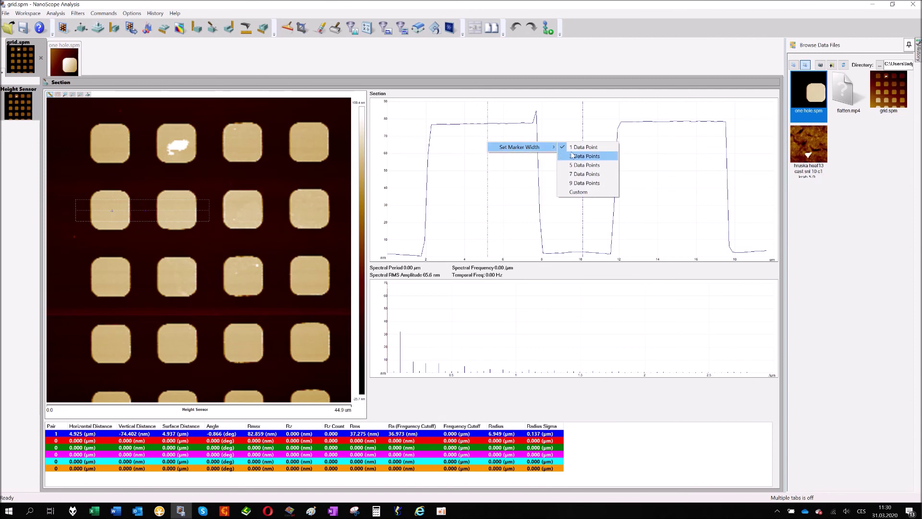
click(589, 183)
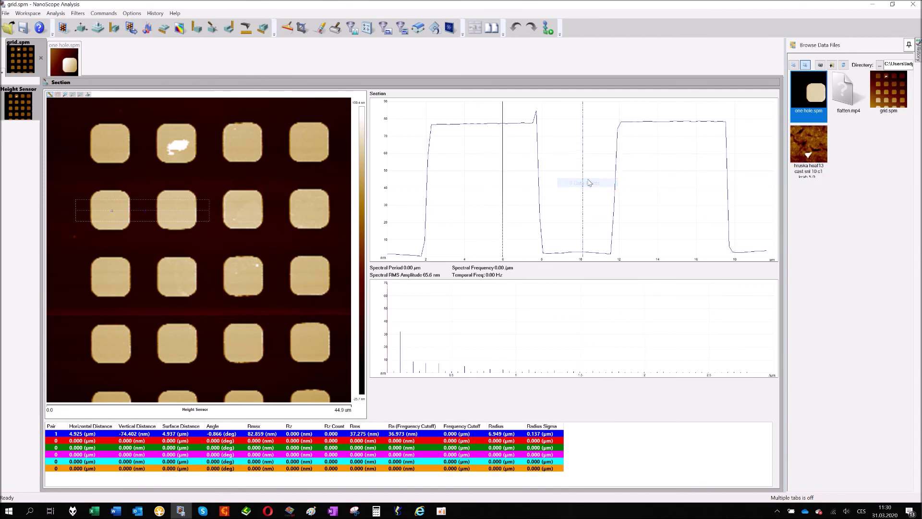
drag(485, 135, 481, 135)
click(480, 135)
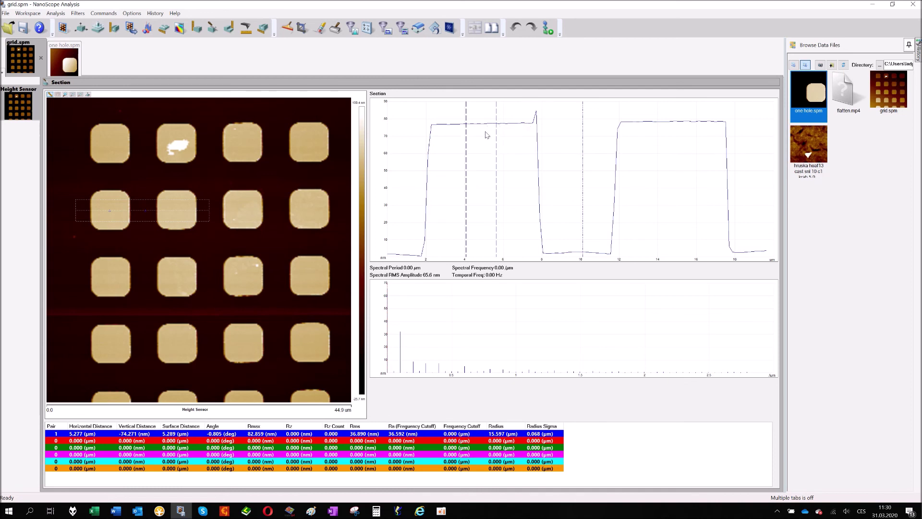
Widen the second section marker to 9 data points and position it over the flat bottom between the two plateaus.
right_click(584, 238)
mouse_move(618, 240)
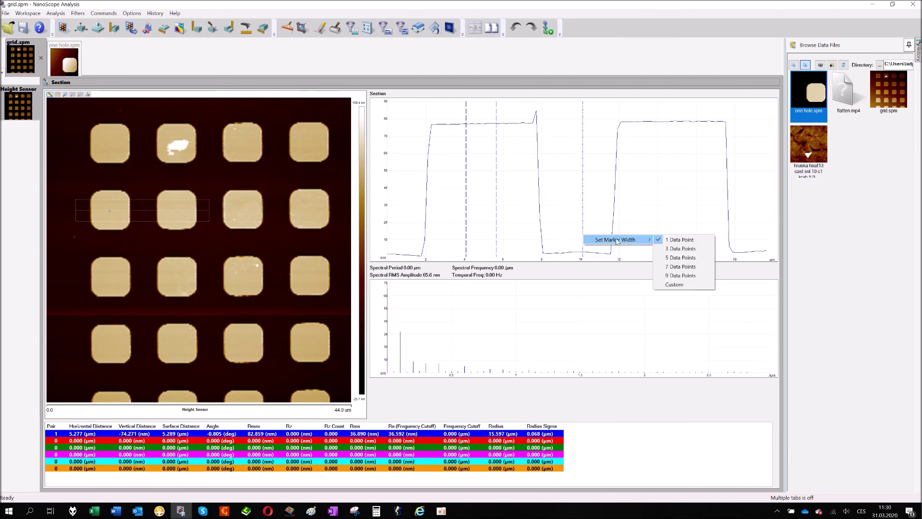
click(684, 267)
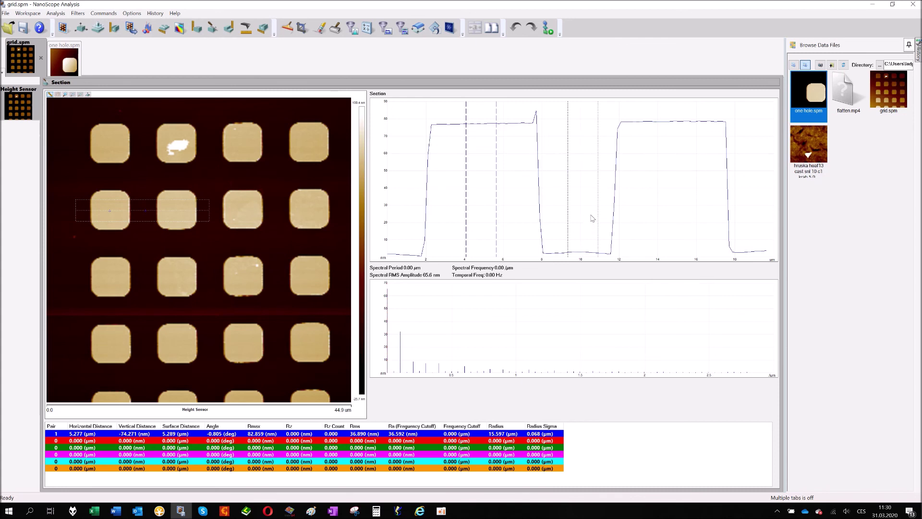
click(574, 214)
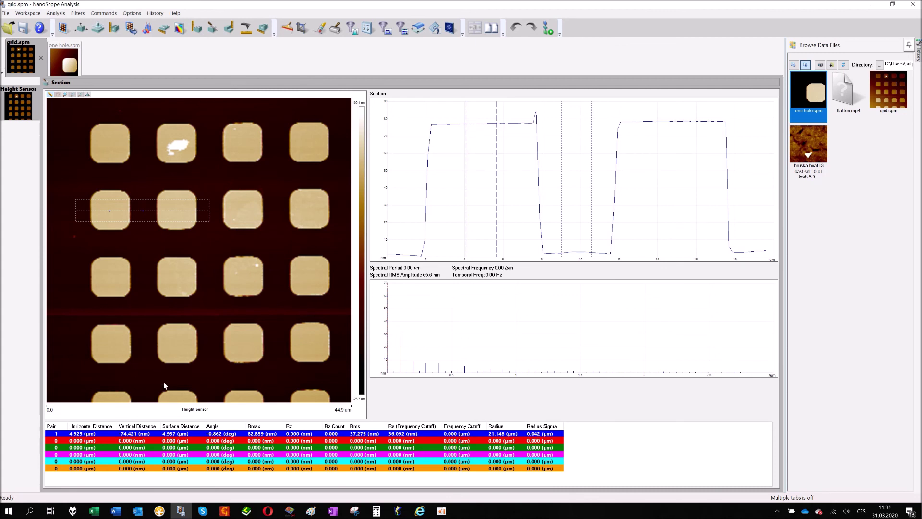
Reopen Plane Fit for the grid image.
click(420, 29)
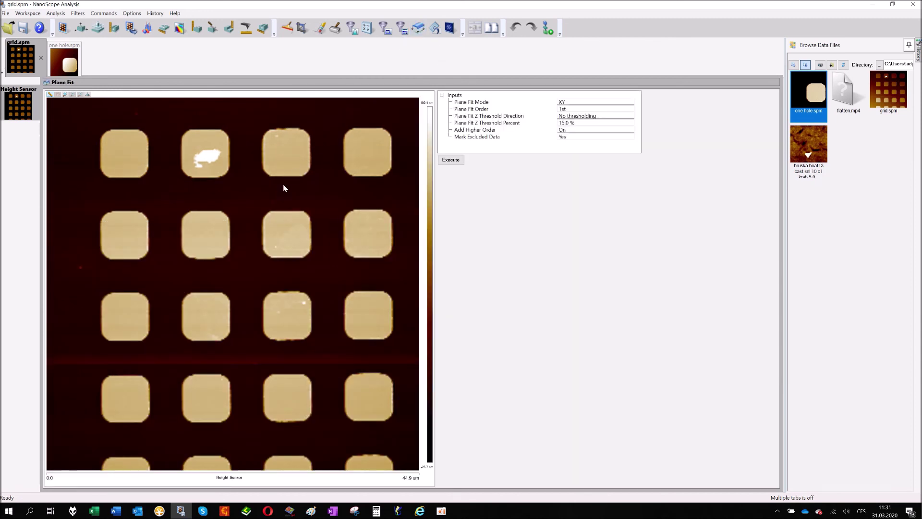